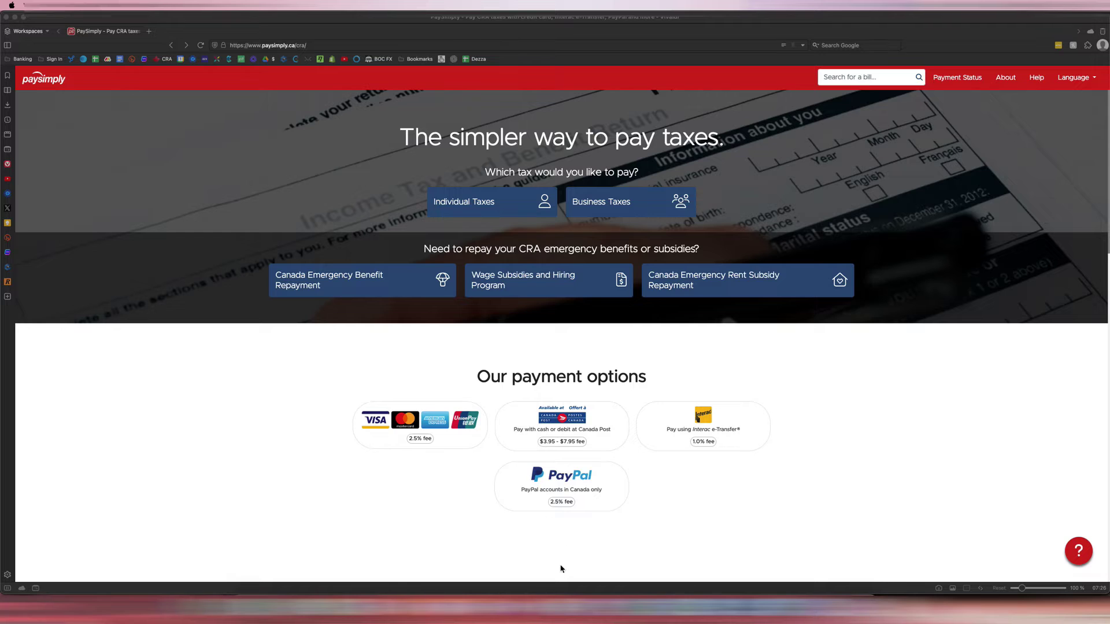
# Step: Switch from the PaySimply tax site to the two QuickBooks windows: Sales Tax and Bank transactions
pyautogui.click(564, 601)
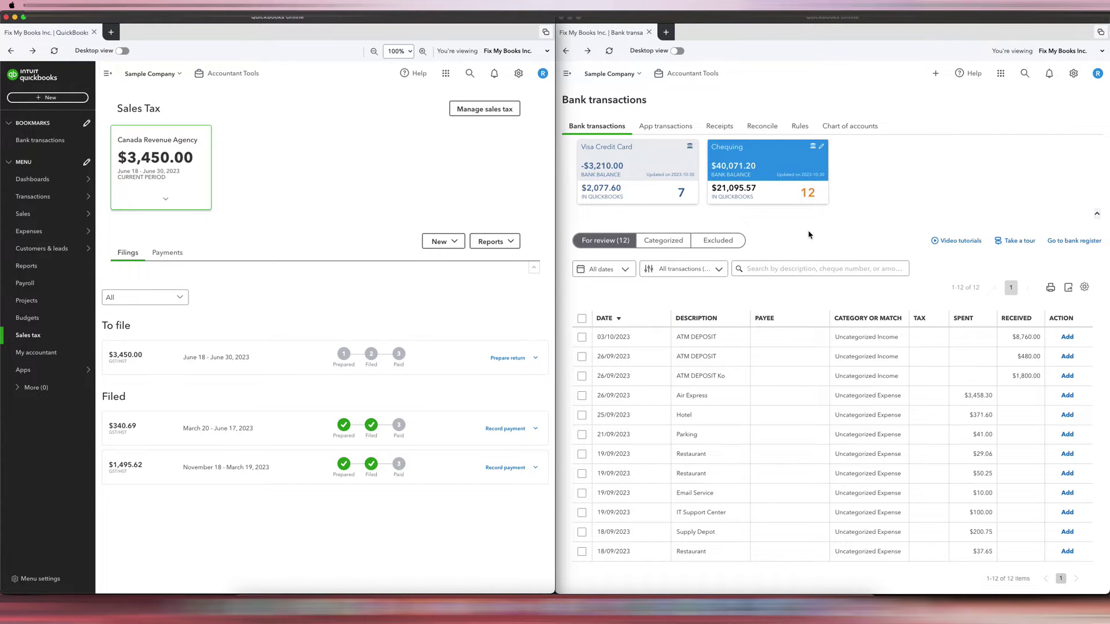
# Step: Search the Chequing bank transactions for 'air' to isolate the Air Express withdrawal
pyautogui.click(860, 237)
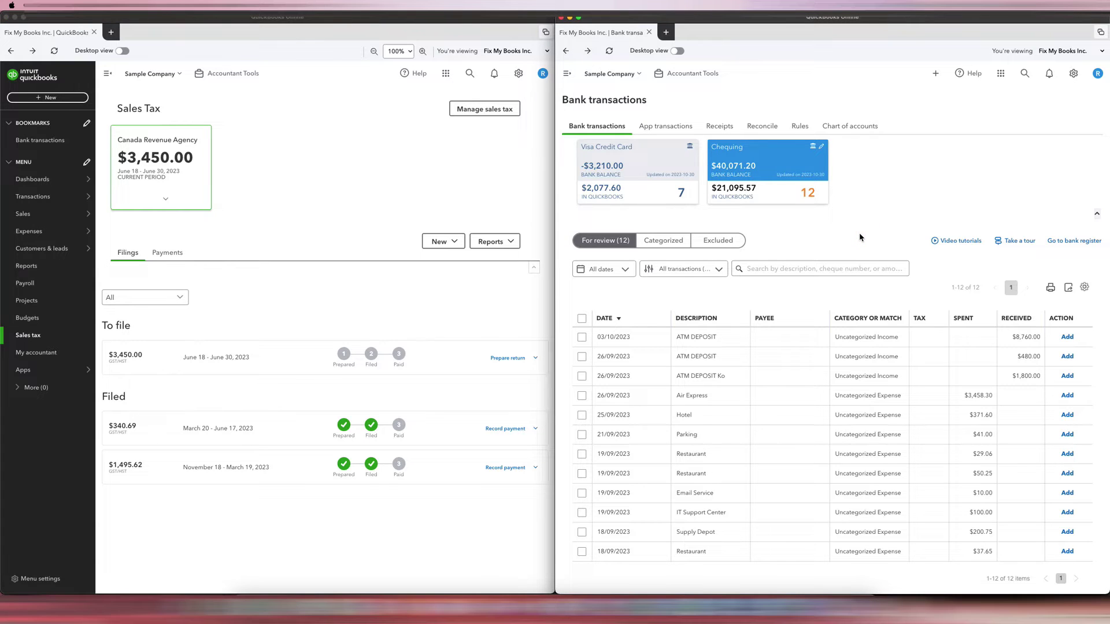
pyautogui.click(765, 269)
pyautogui.write('air')
pyautogui.press('Return')
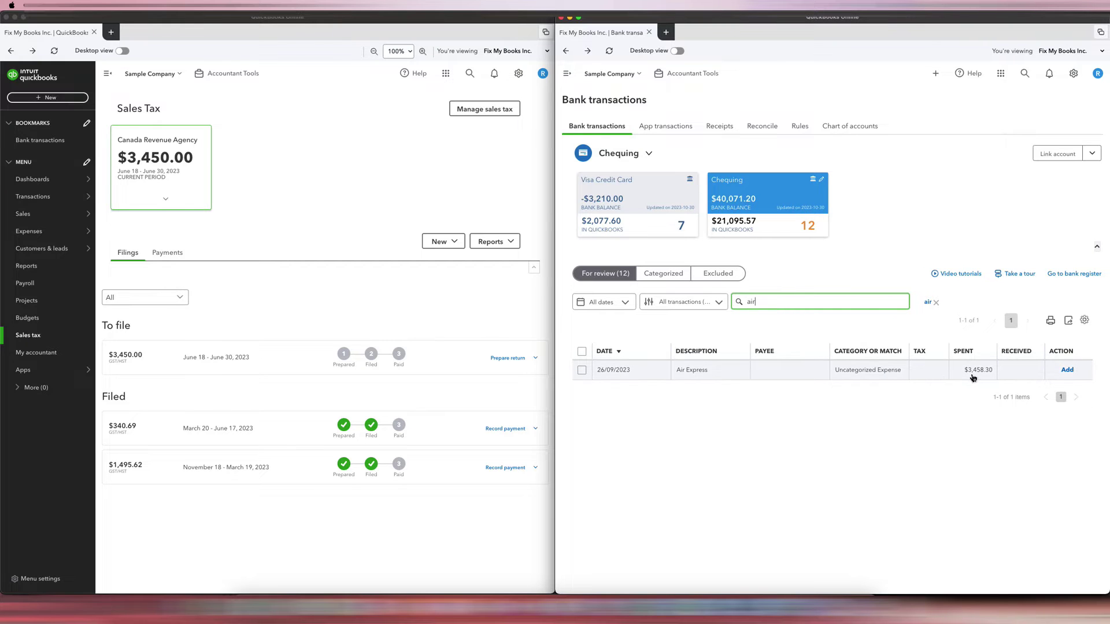
# Step: Compare the $3,450.00 tax due with the $3,458.30 Air Express spent amount
pyautogui.click(235, 379)
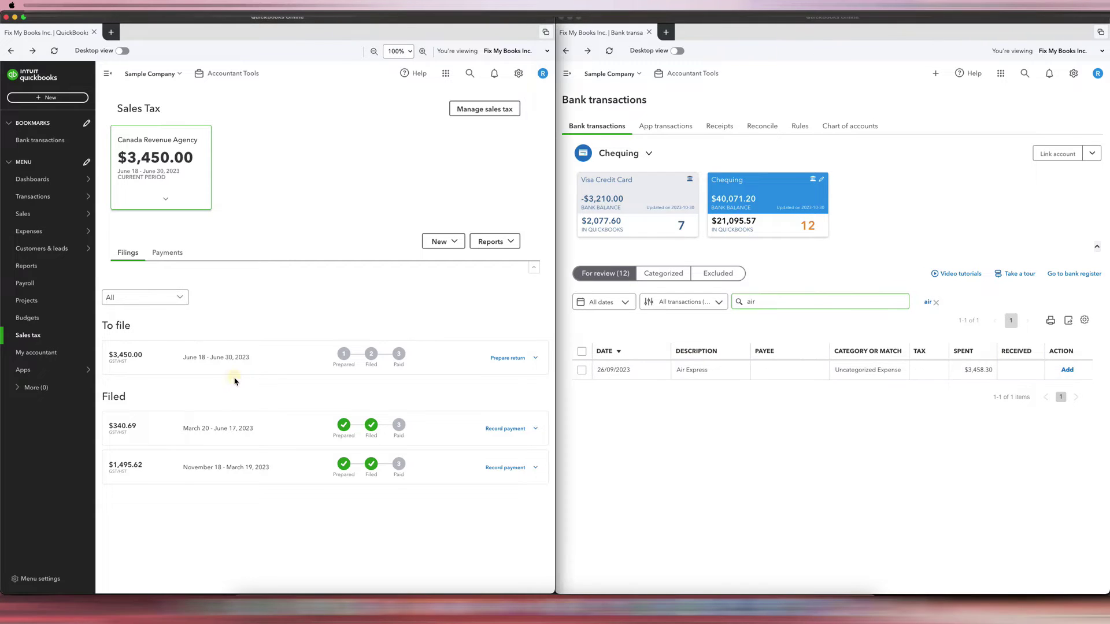
pyautogui.doubleClick(134, 354)
pyautogui.click(231, 377)
pyautogui.doubleClick(980, 370)
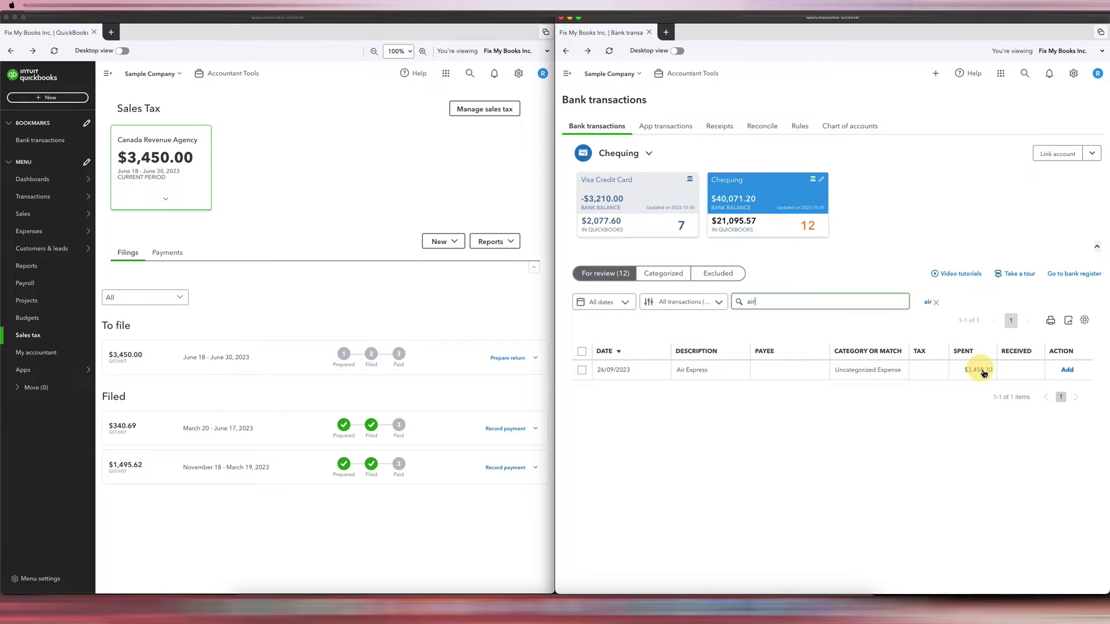
pyautogui.click(975, 409)
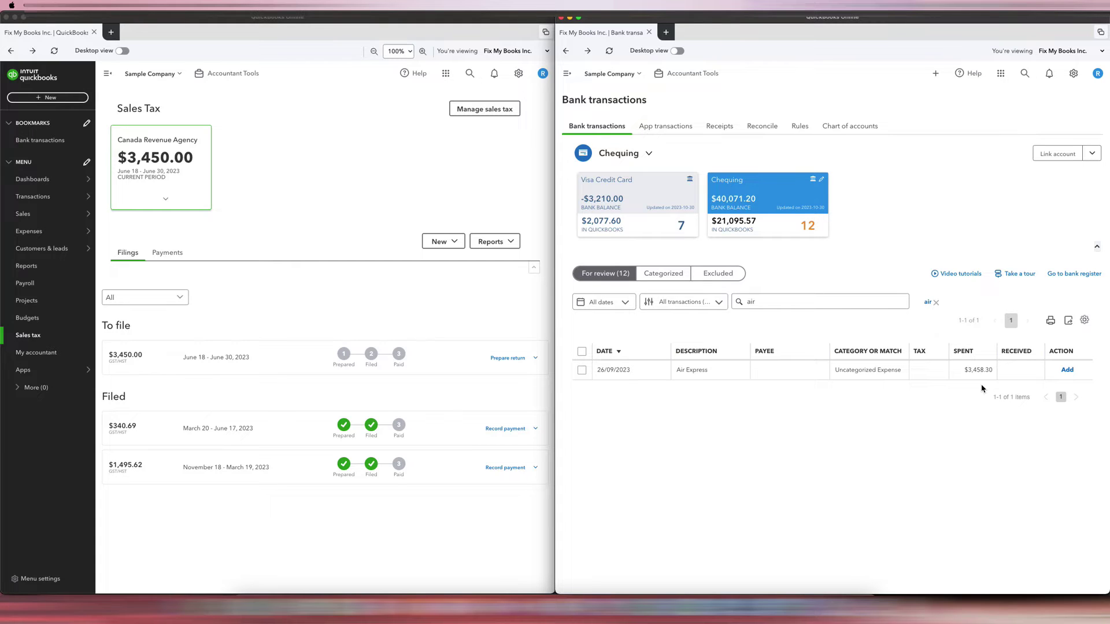
pyautogui.click(443, 323)
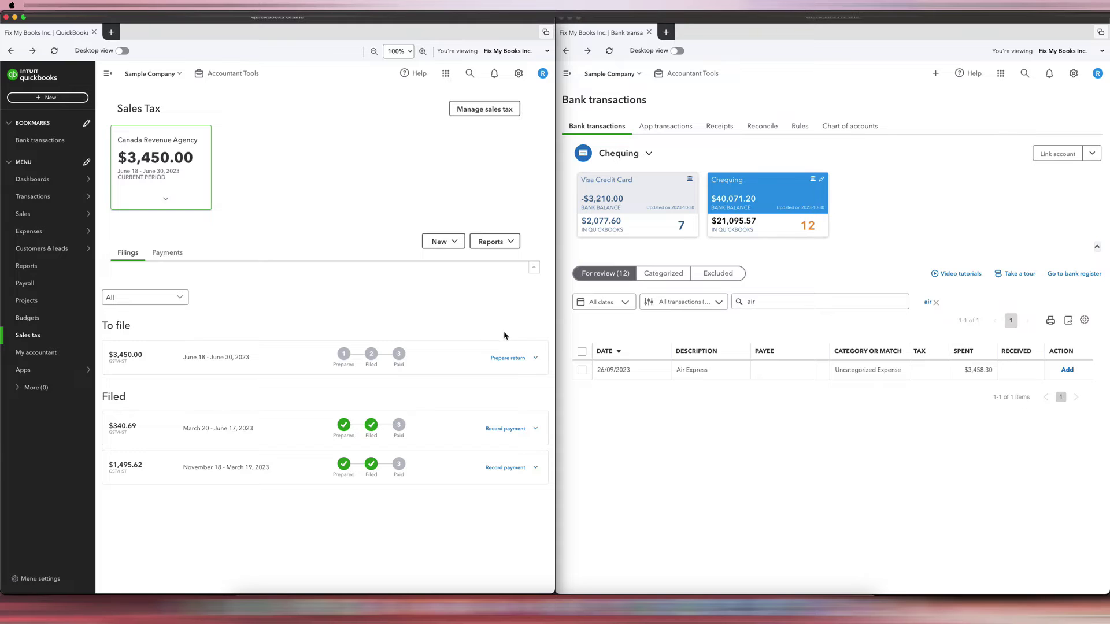
# Step: Mark the June 18–30, 2023 GST/HST return of $3,450.00 as filed, choosing Pay later
pyautogui.click(513, 359)
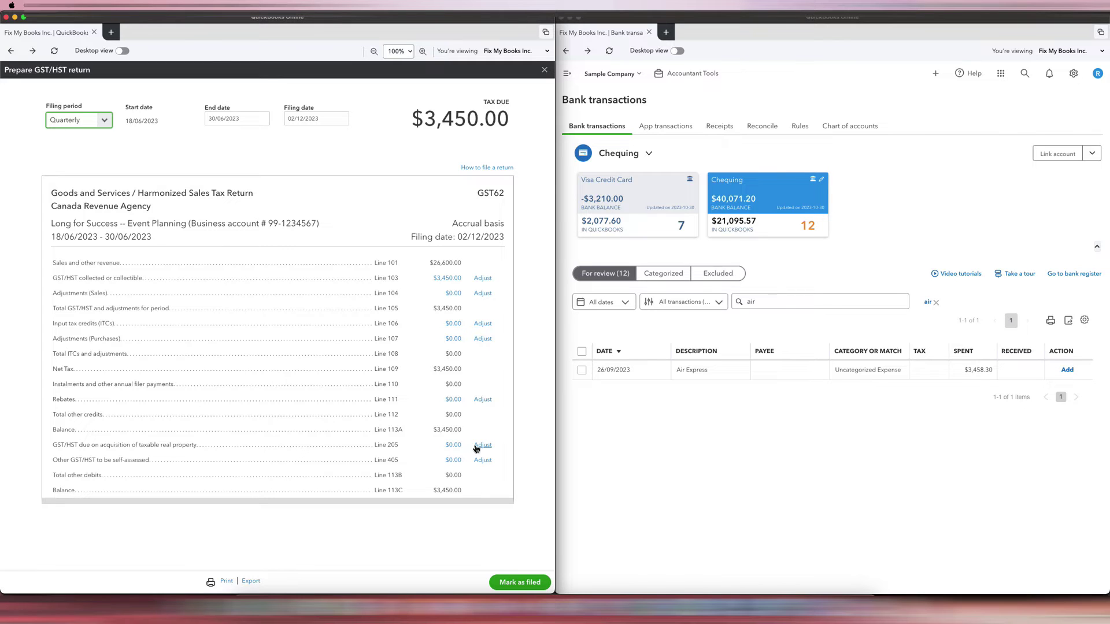
pyautogui.click(527, 584)
pyautogui.click(364, 359)
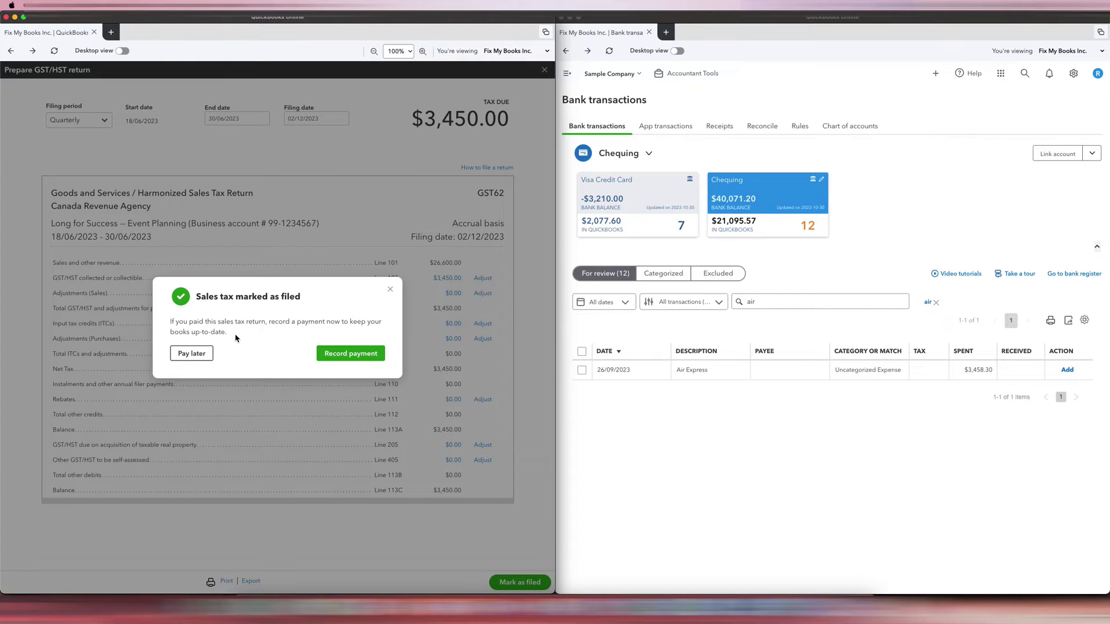
pyautogui.click(205, 357)
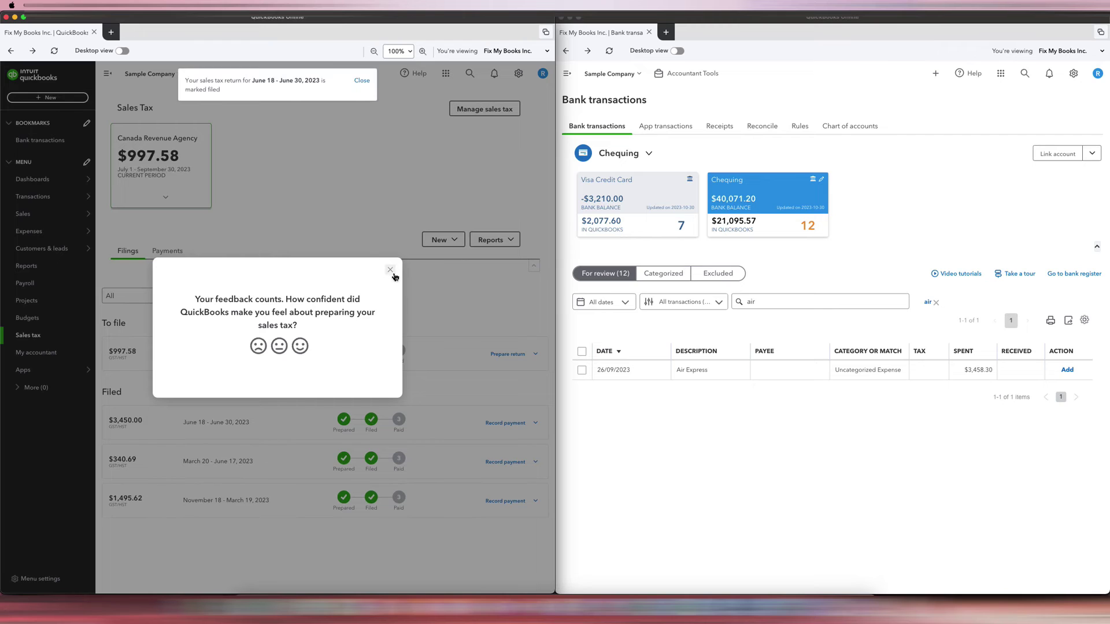
pyautogui.click(390, 270)
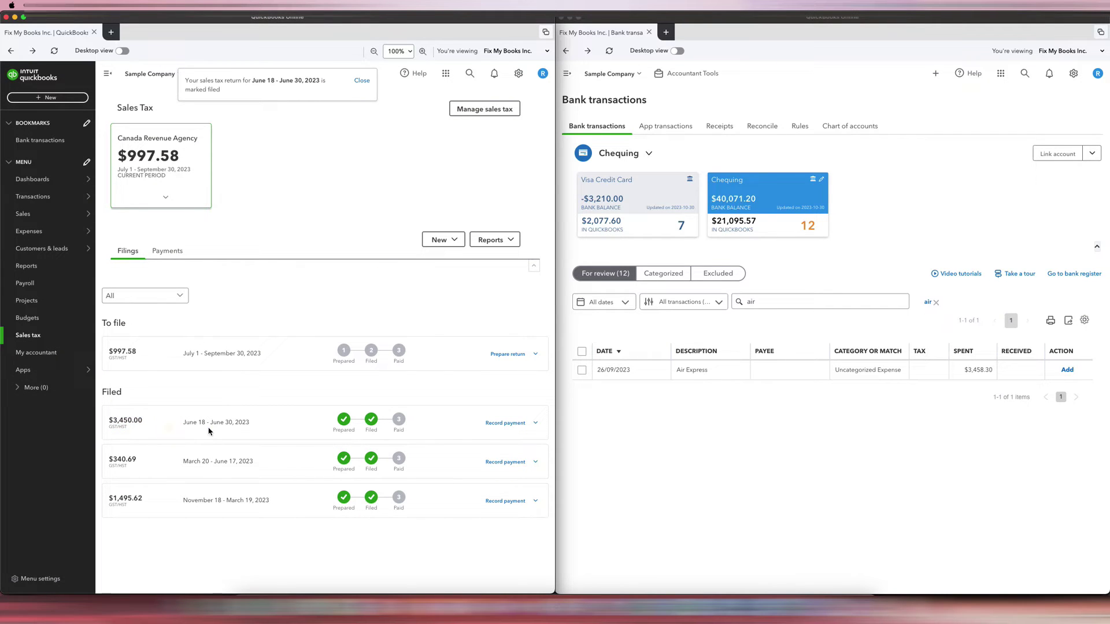
# Step: Start a $3,450.00 payment for the June return from Chequing, dated 26/09/2023
pyautogui.click(504, 424)
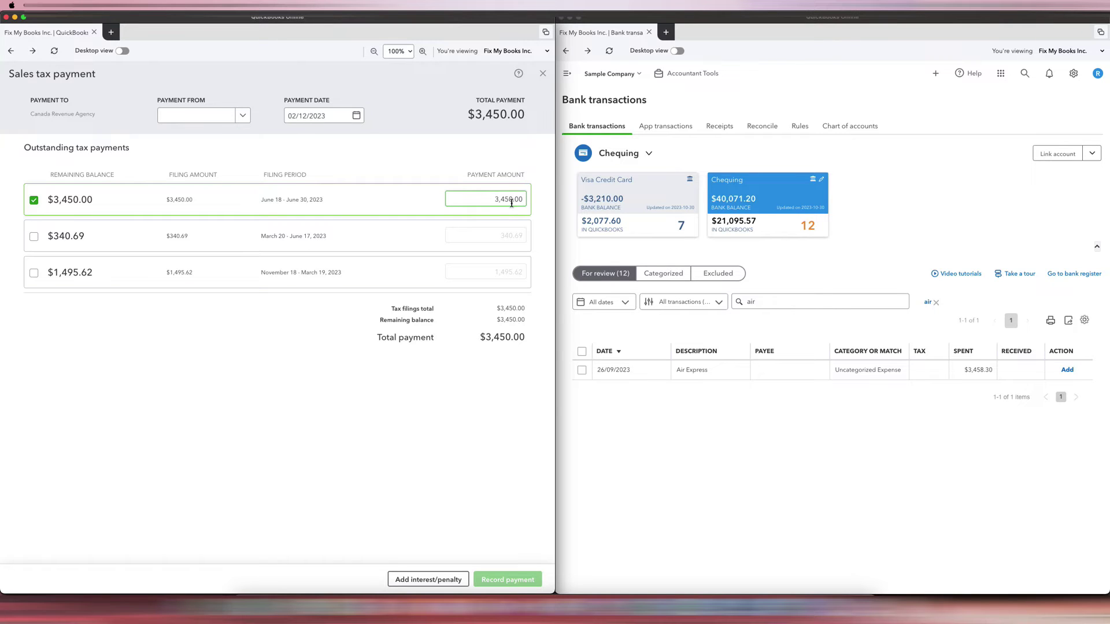
pyautogui.click(242, 115)
pyautogui.click(262, 155)
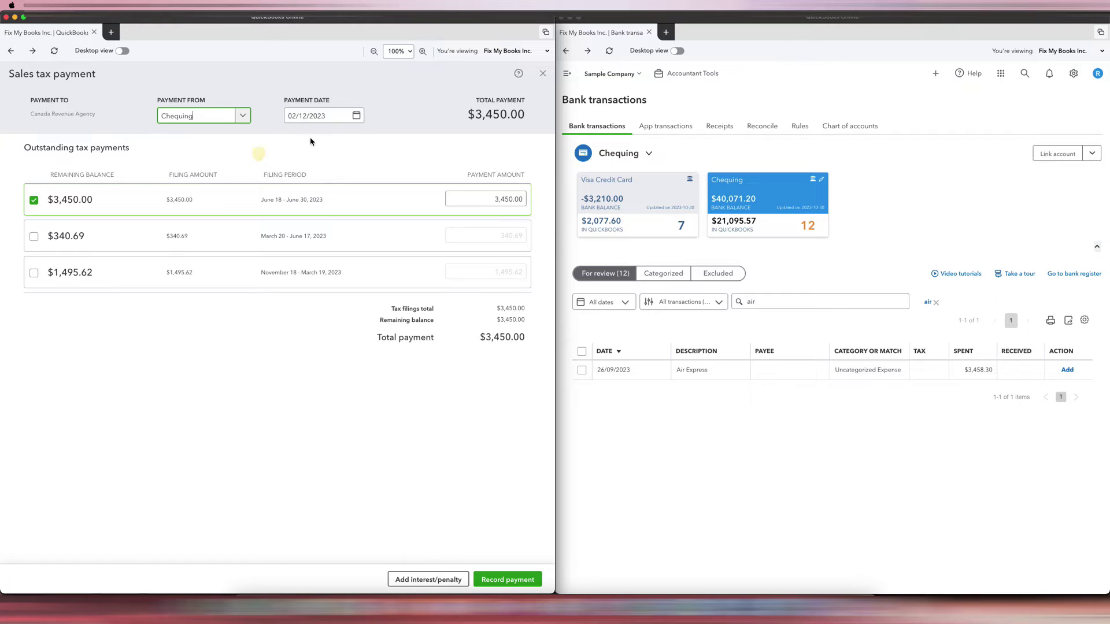
pyautogui.click(358, 116)
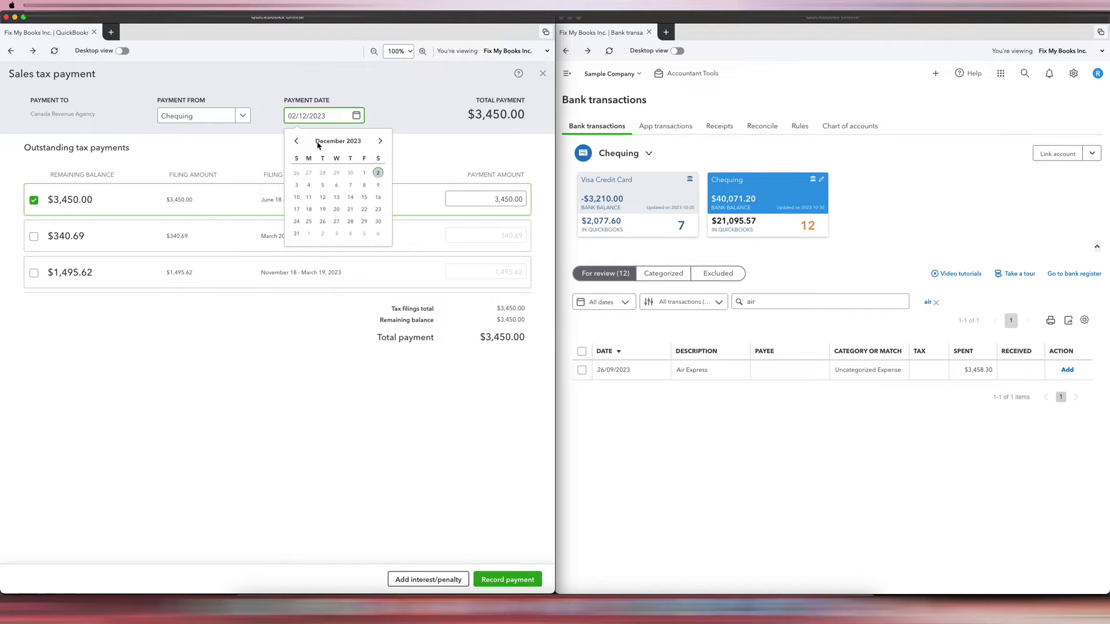
pyautogui.click(296, 142)
pyautogui.click(297, 141)
pyautogui.click(297, 141)
pyautogui.click(323, 222)
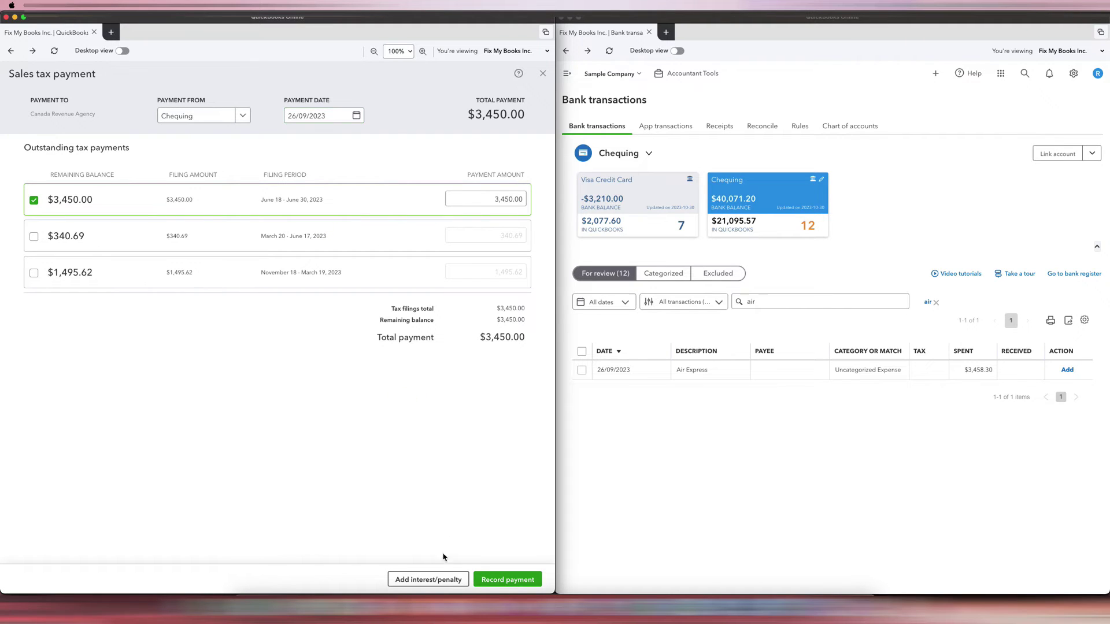
# Step: Add an interest/penalty entry of 8.30, clearing the value mistakenly typed into the account field
pyautogui.click(429, 585)
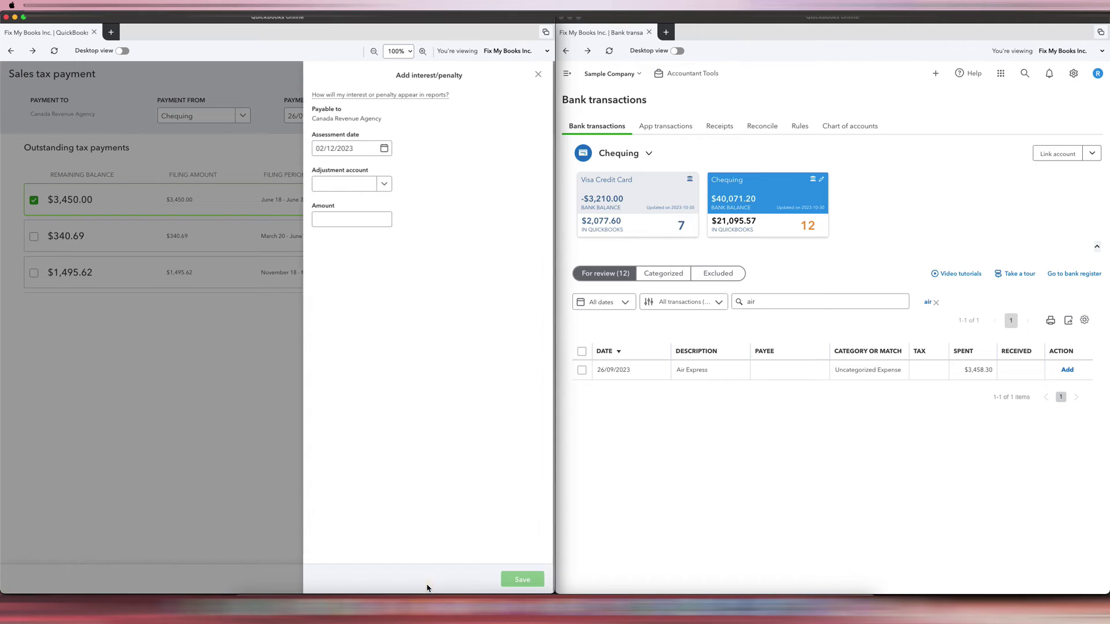
pyautogui.click(355, 191)
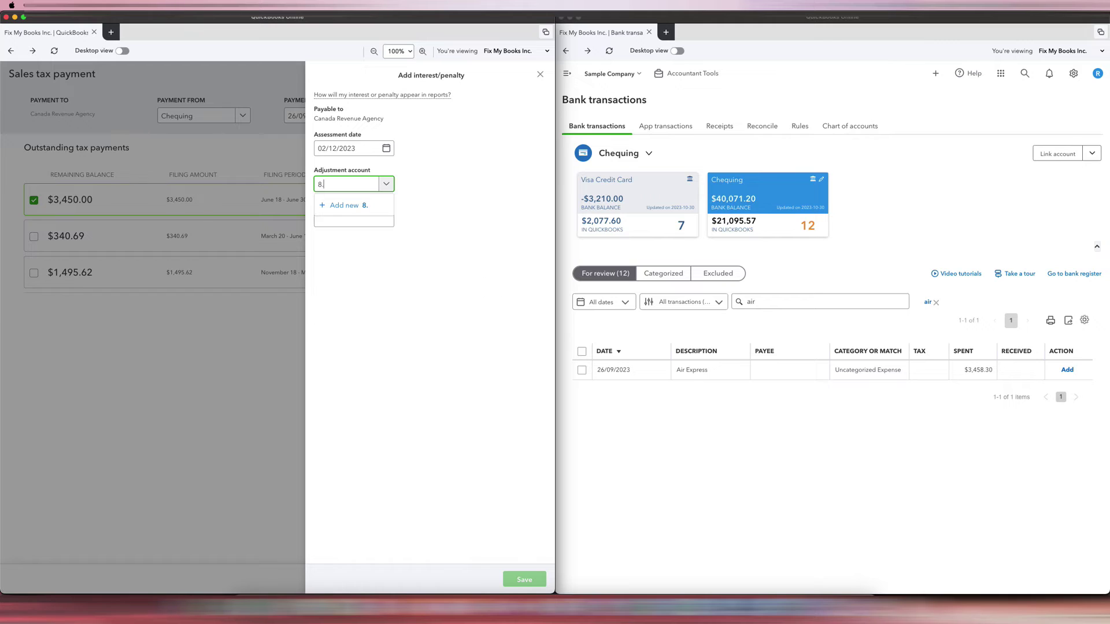
pyautogui.press('Tab')
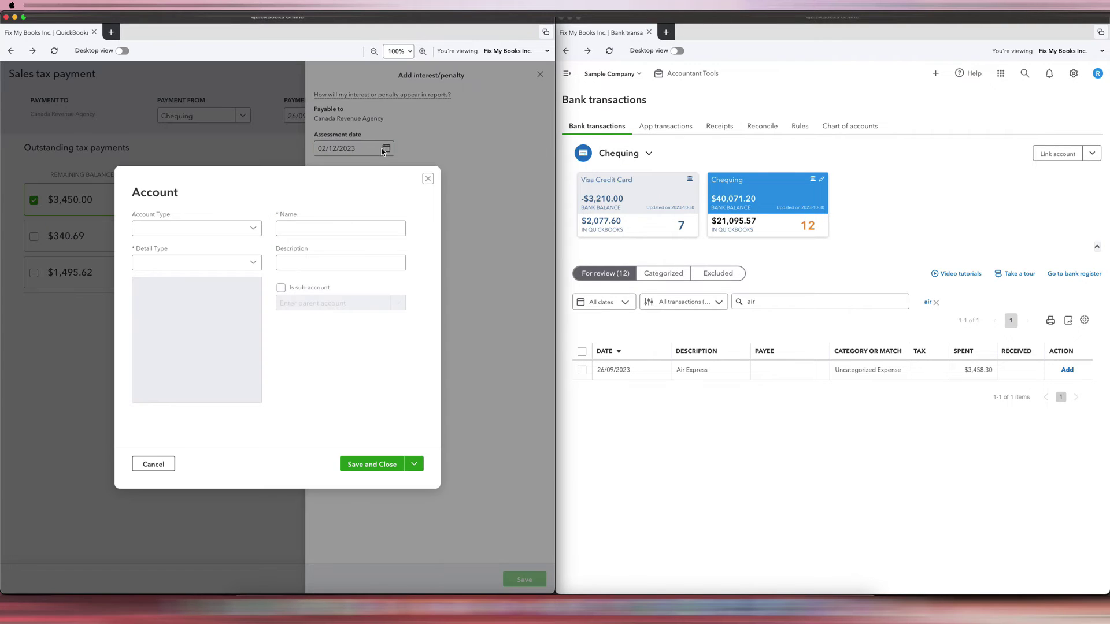
pyautogui.click(428, 179)
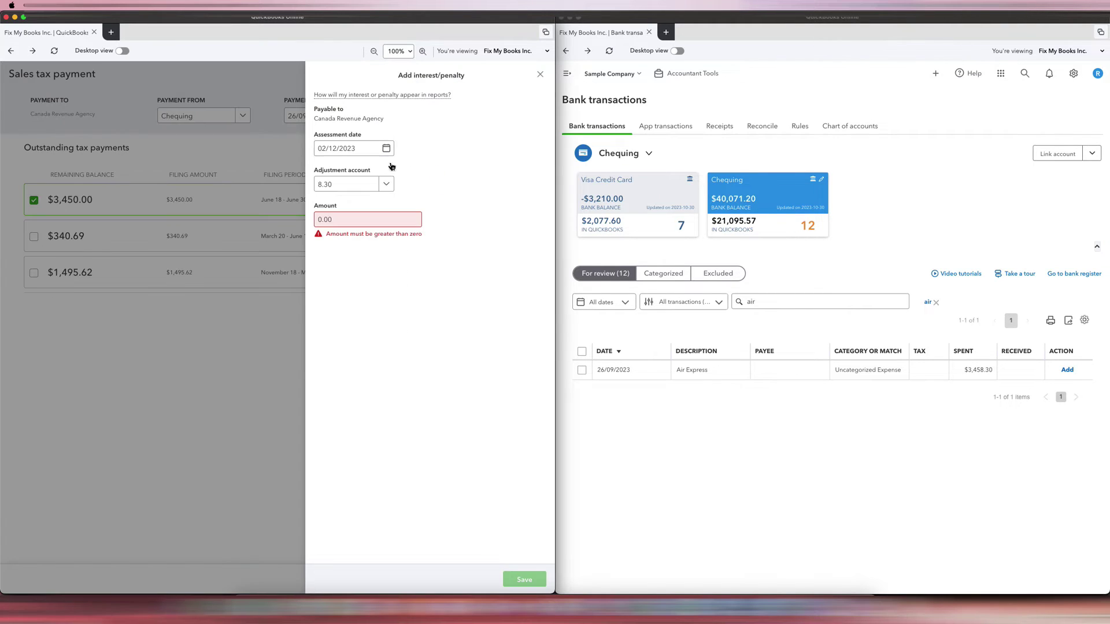
pyautogui.doubleClick(373, 188)
pyautogui.press('BackSpace')
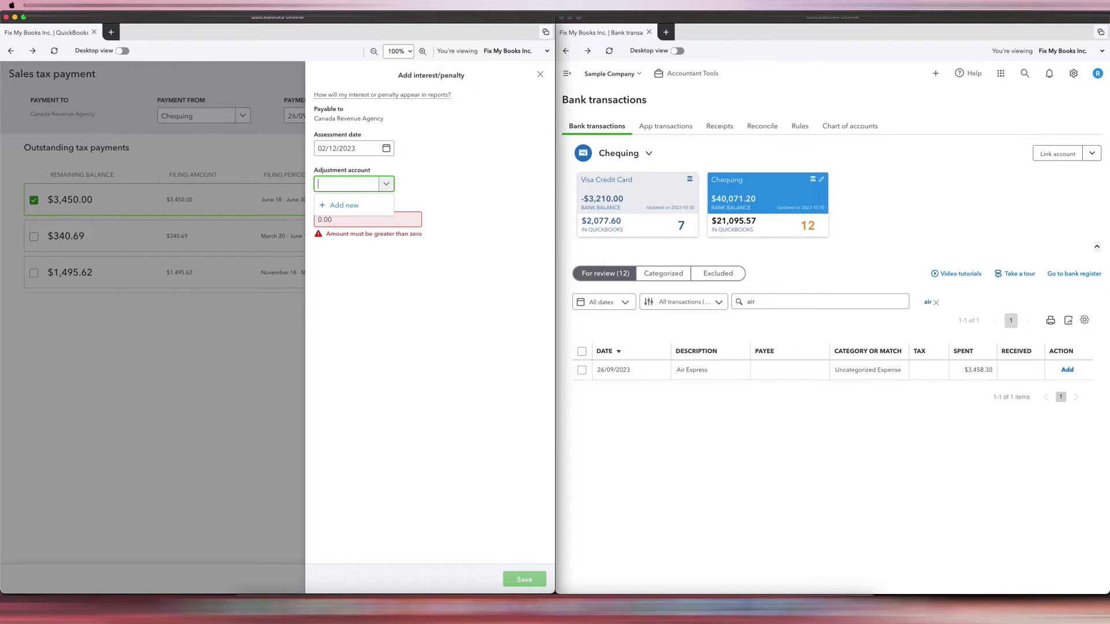
pyautogui.click(509, 187)
pyautogui.doubleClick(343, 219)
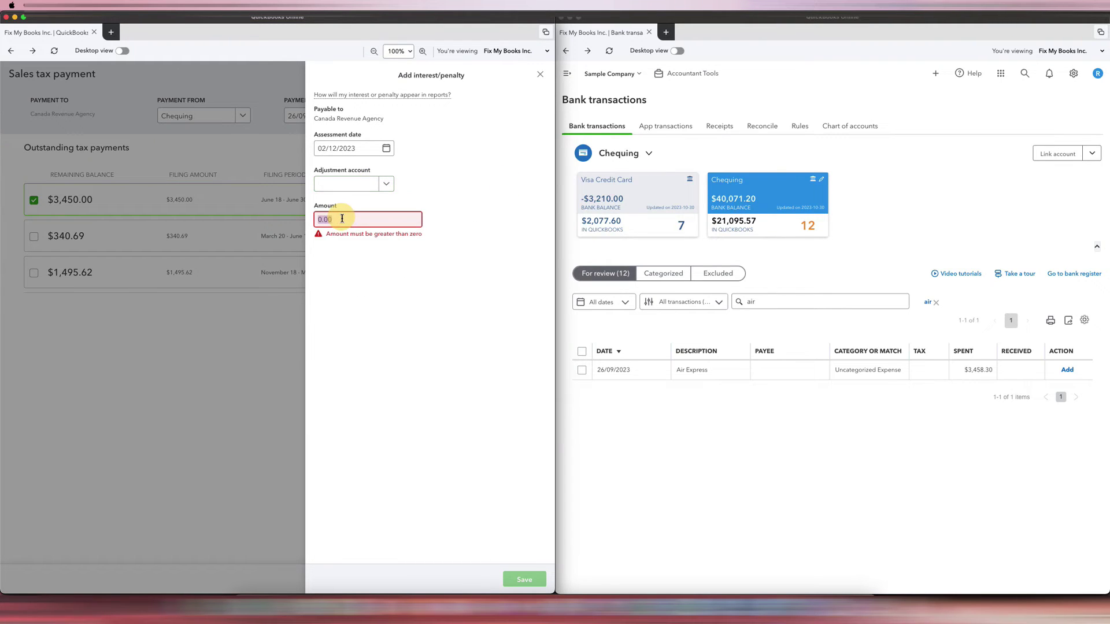
pyautogui.write('8.30')
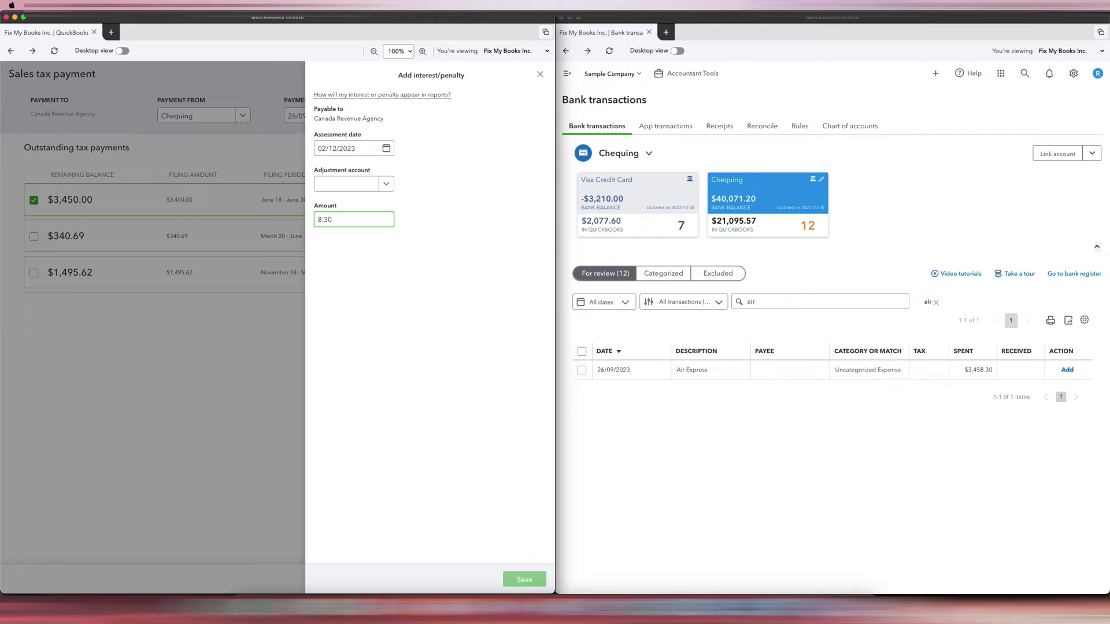
# Step: Set the penalty's assessment date to 26/09/2023 and account to Bank charges, then save it
pyautogui.click(387, 148)
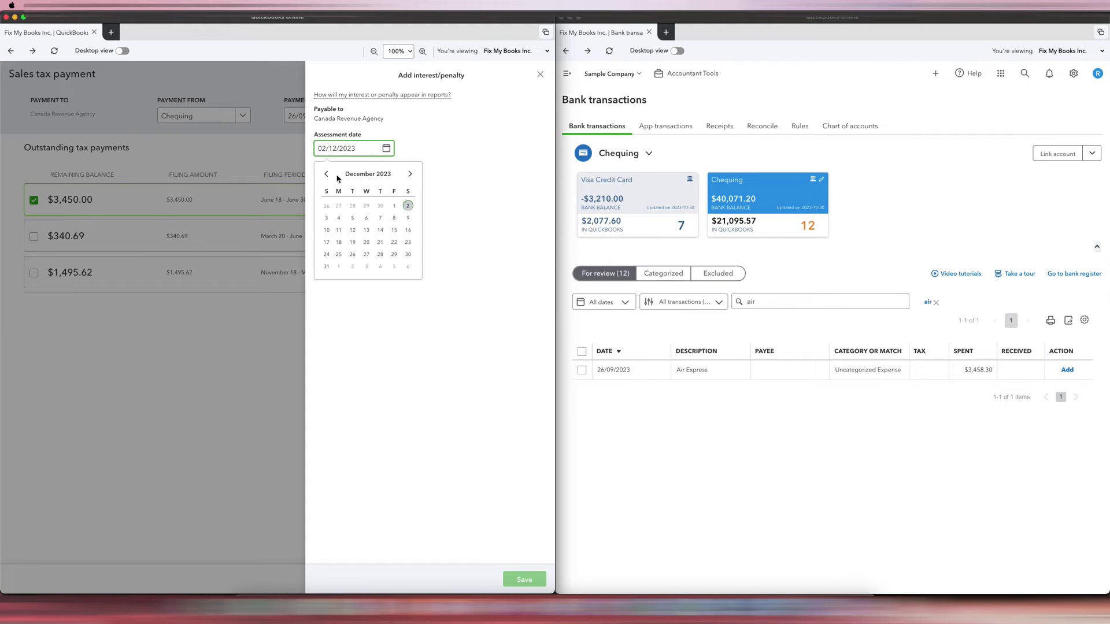
pyautogui.click(329, 175)
pyautogui.click(328, 175)
pyautogui.click(352, 255)
pyautogui.click(371, 184)
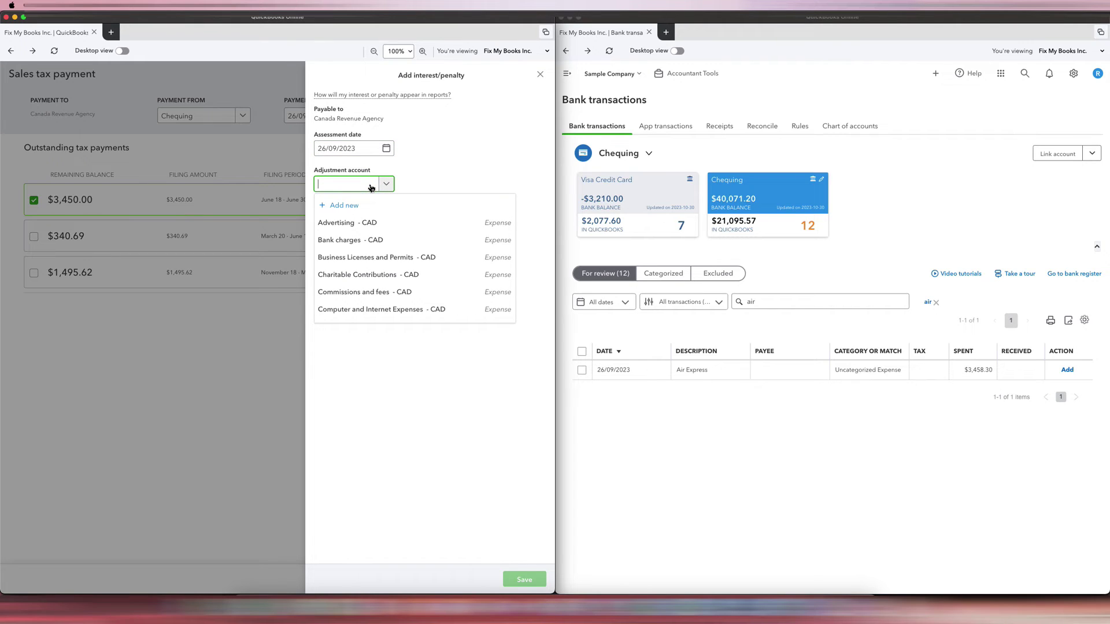
pyautogui.click(373, 239)
pyautogui.click(341, 235)
pyautogui.click(524, 580)
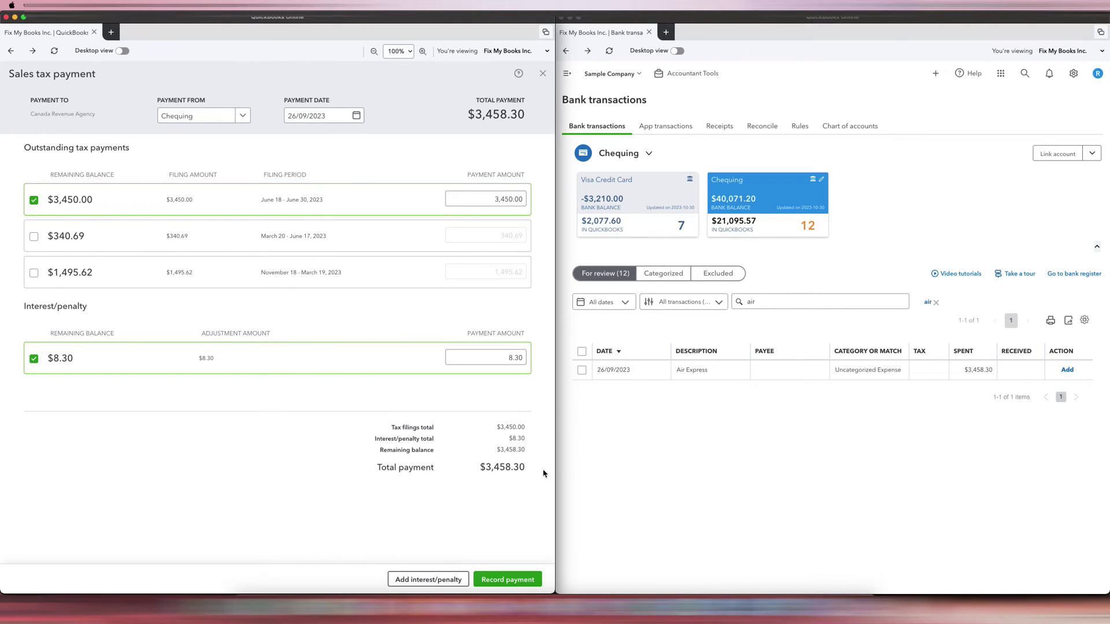
# Step: Record the $3,458.30 sales tax payment including the penalty
pyautogui.click(507, 579)
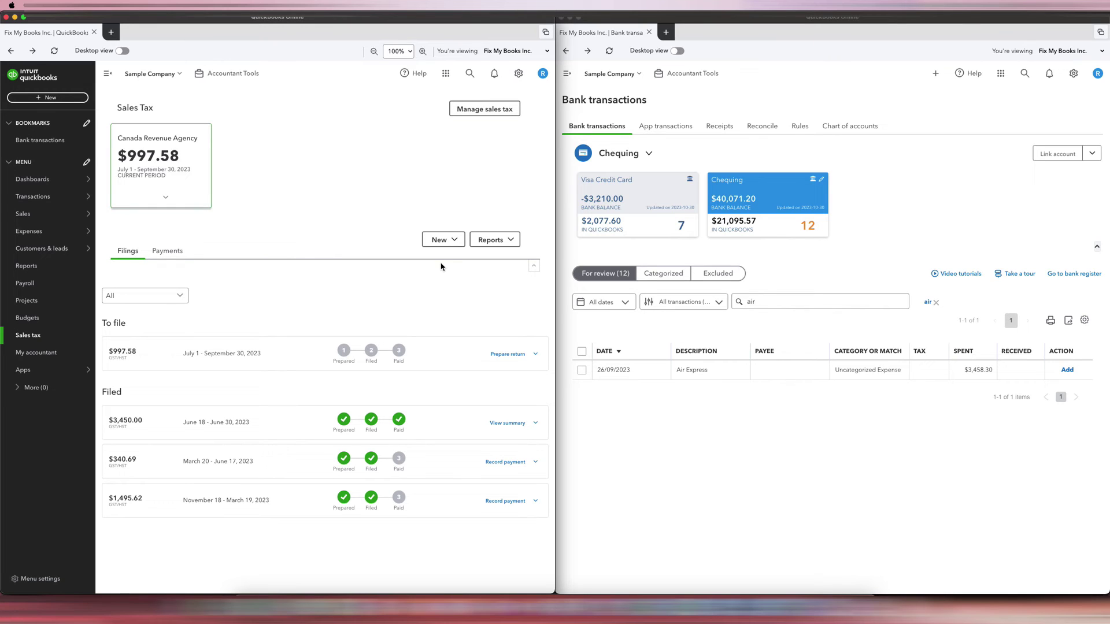
pyautogui.click(112, 420)
pyautogui.moveTo(112, 419); pyautogui.dragTo(156, 421)
pyautogui.click(154, 422)
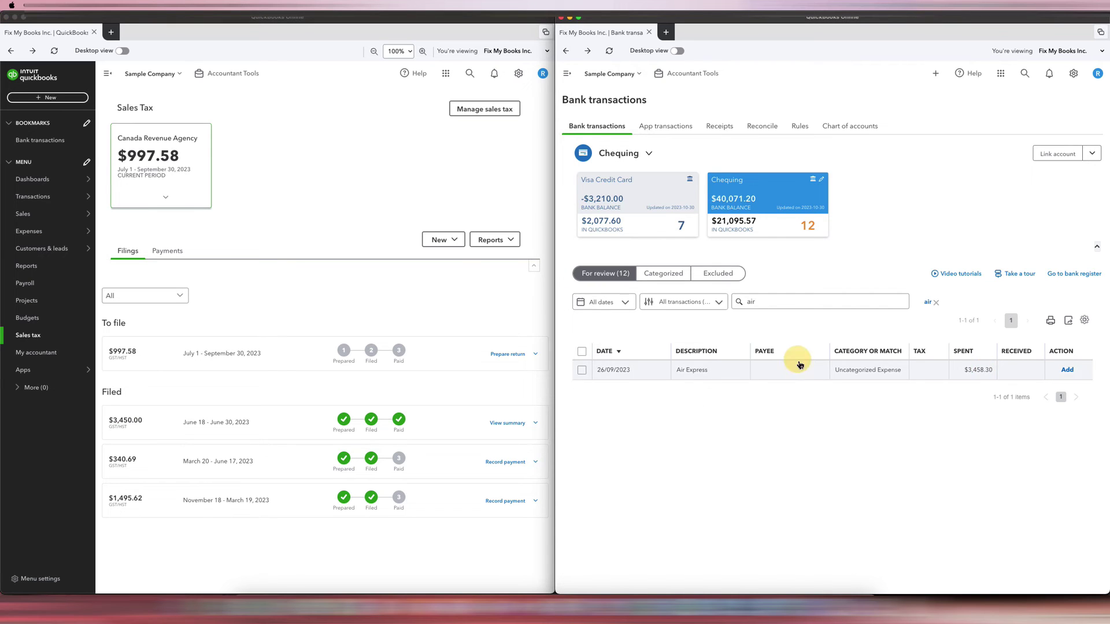
# Step: Match the $3,458.30 Air Express Chequing withdrawal to the recorded tax payment
pyautogui.click(673, 202)
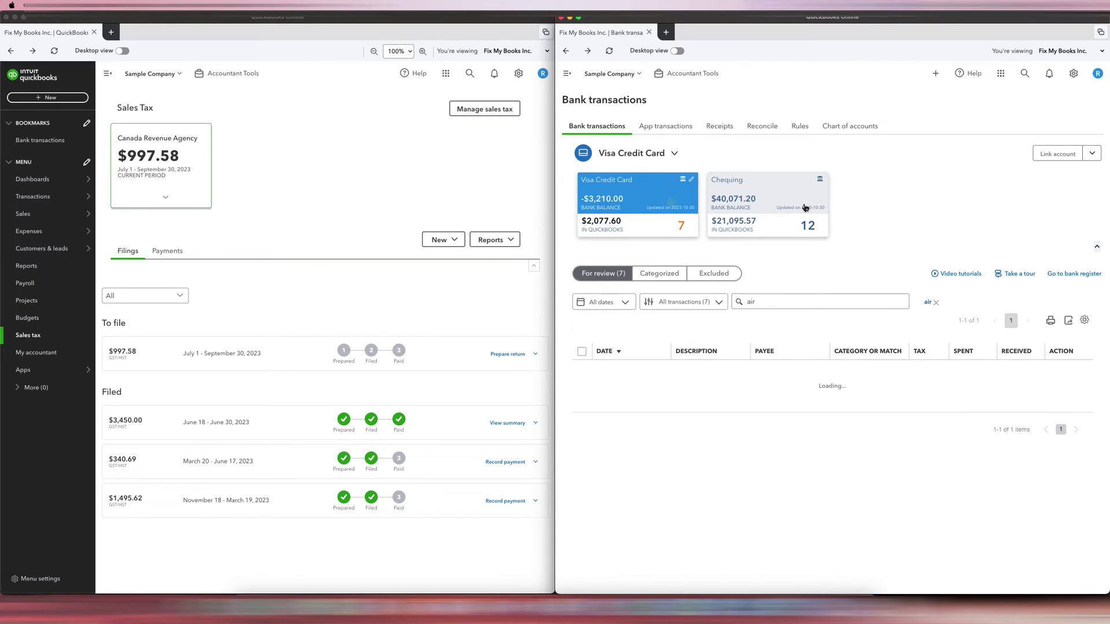
pyautogui.click(789, 210)
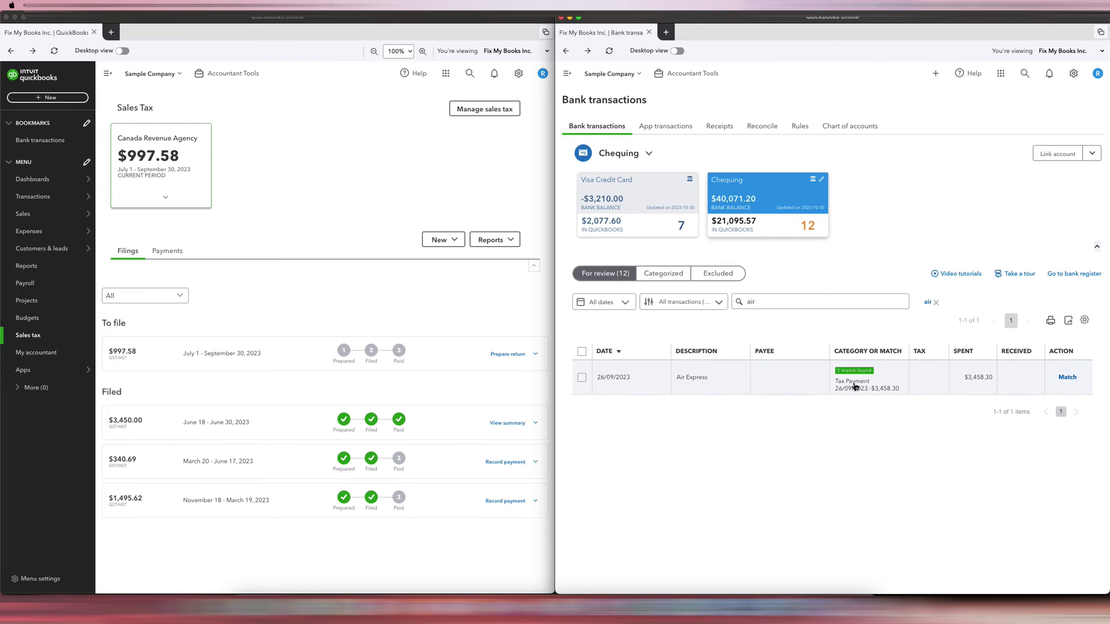
pyautogui.click(891, 393)
pyautogui.click(960, 391)
pyautogui.click(1067, 377)
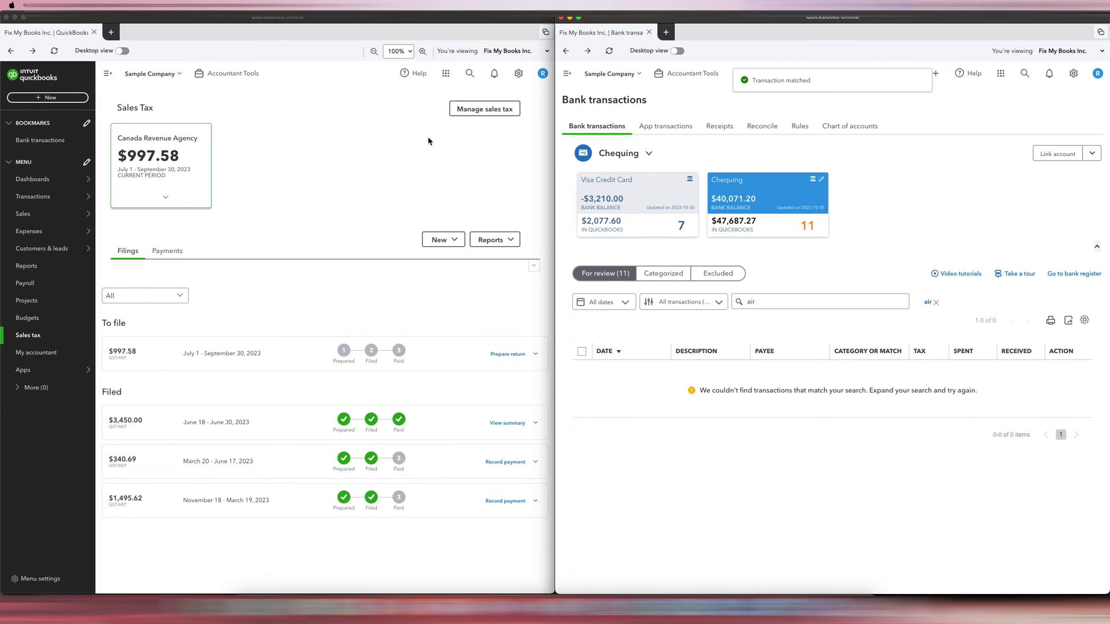
pyautogui.click(292, 218)
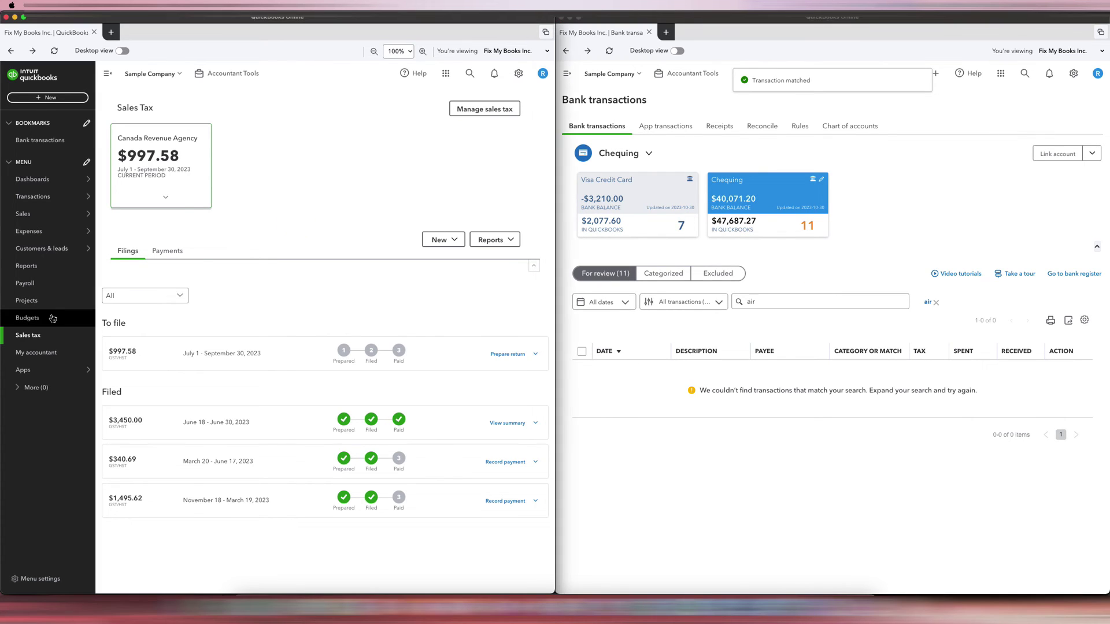
# Step: Run the Profit and Loss report for All Dates and drill into the 8.30 Bank charges
pyautogui.click(68, 267)
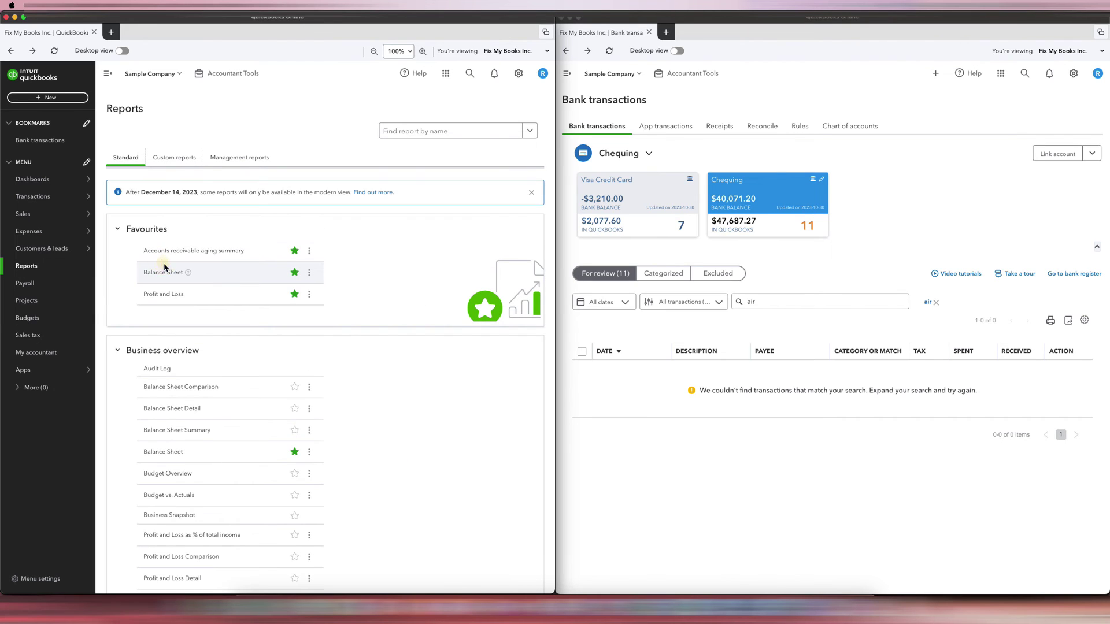
pyautogui.click(154, 294)
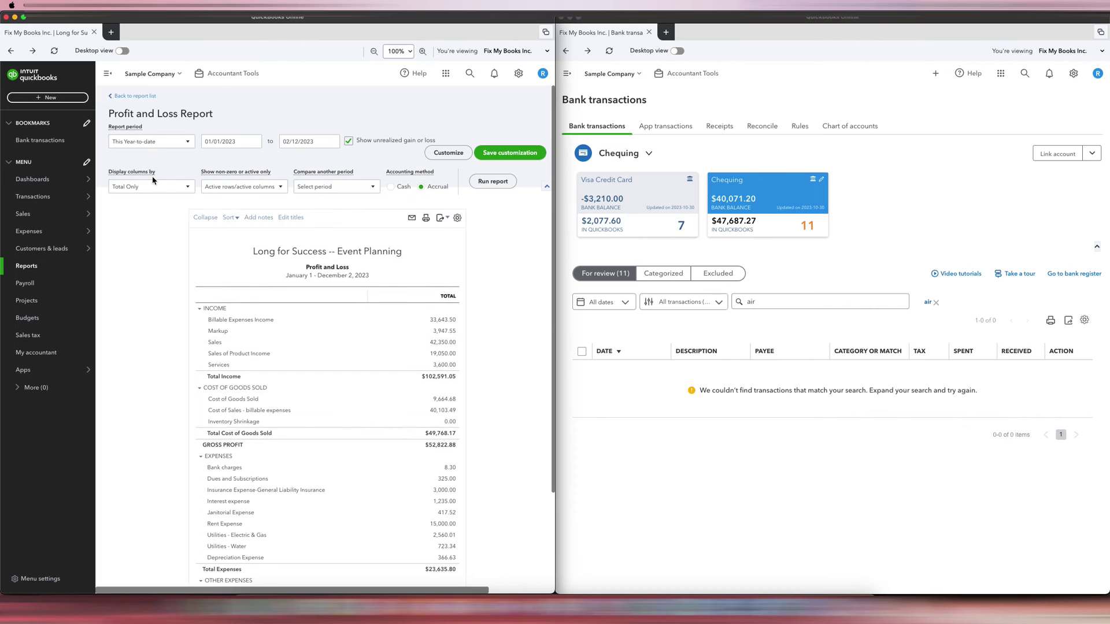
pyautogui.click(175, 141)
pyautogui.click(159, 152)
pyautogui.click(493, 170)
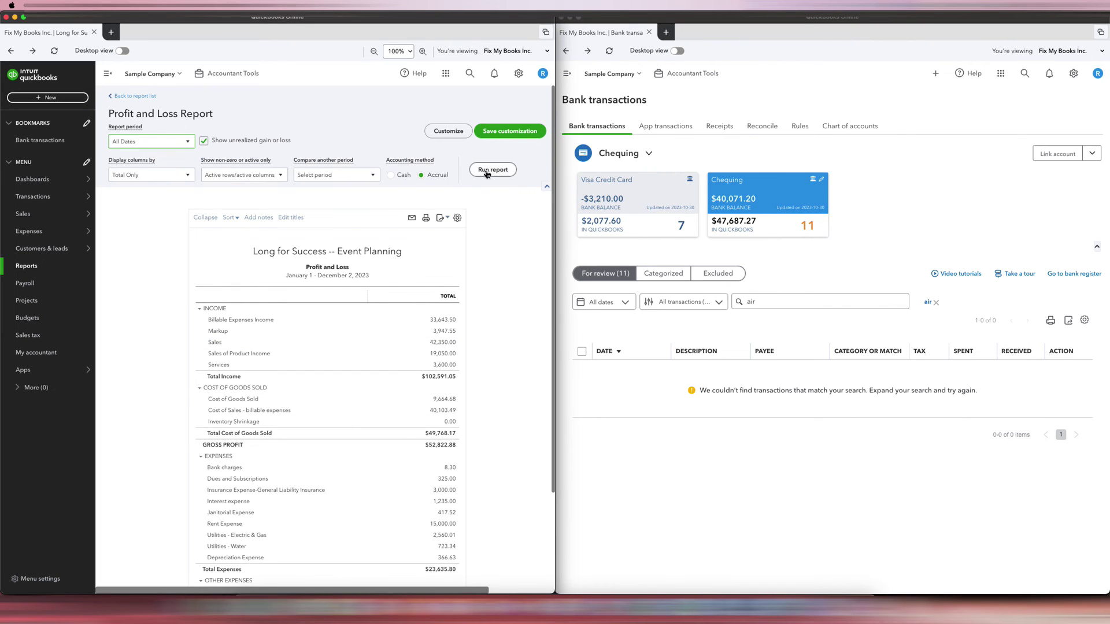
pyautogui.scroll(-3, 487, 253)
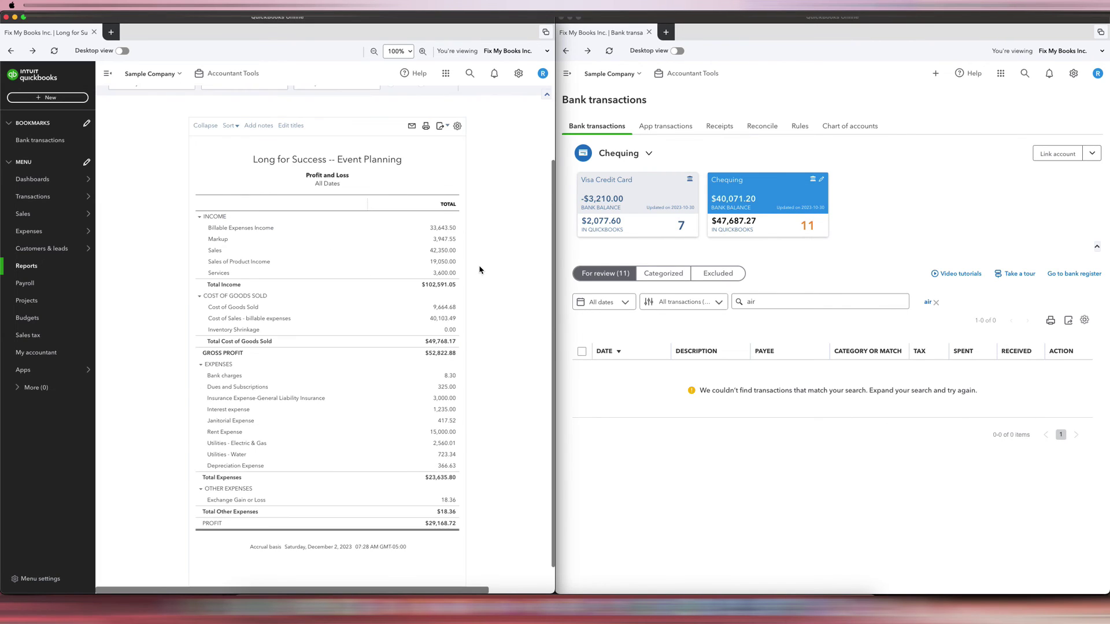
pyautogui.click(451, 376)
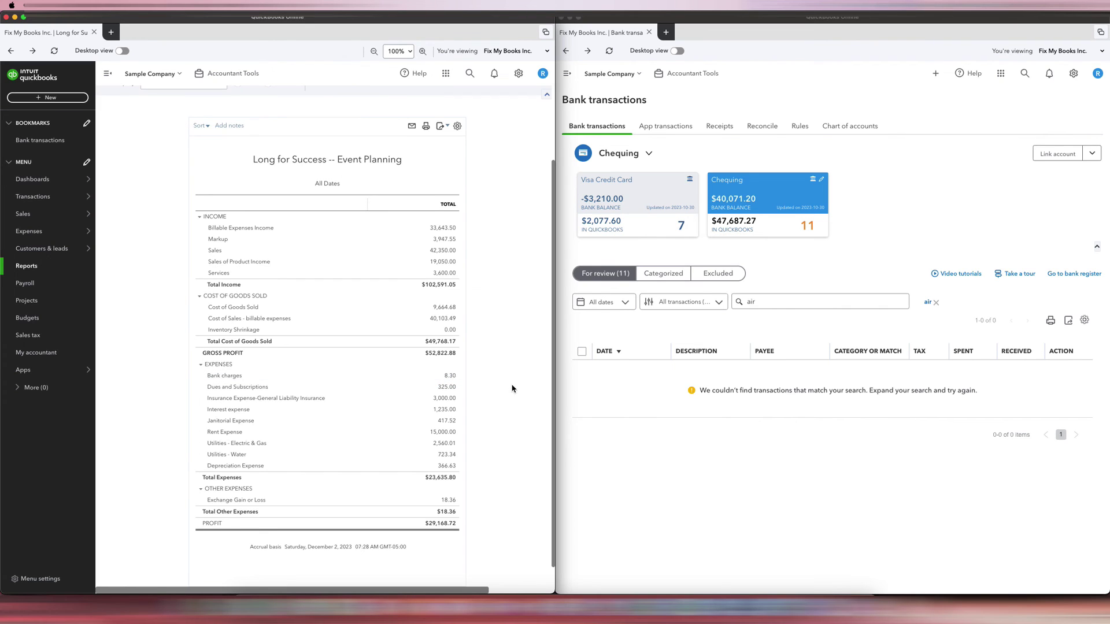